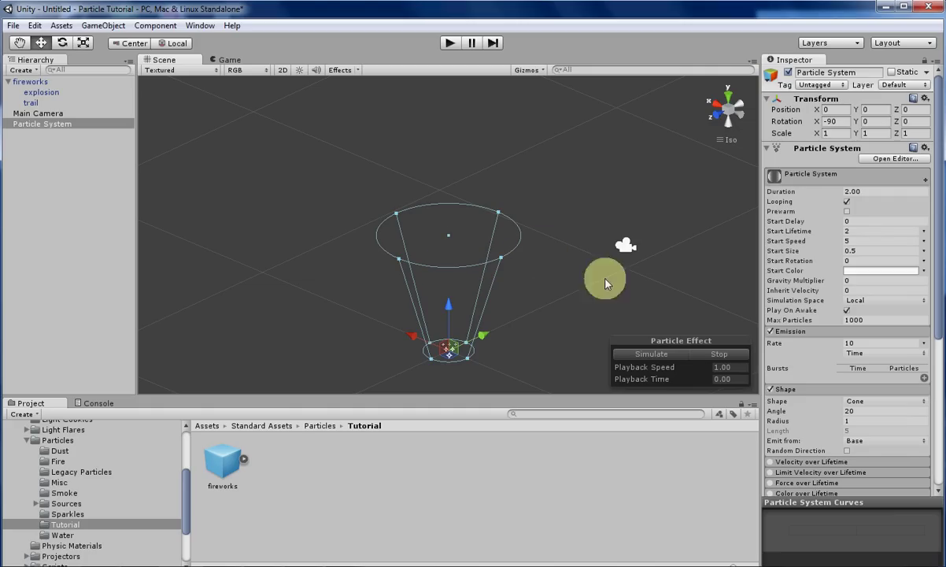
Preview the default particle system emitting white particles upward from its cone.
{"action": "left_click", "coordinate": [675, 356]}
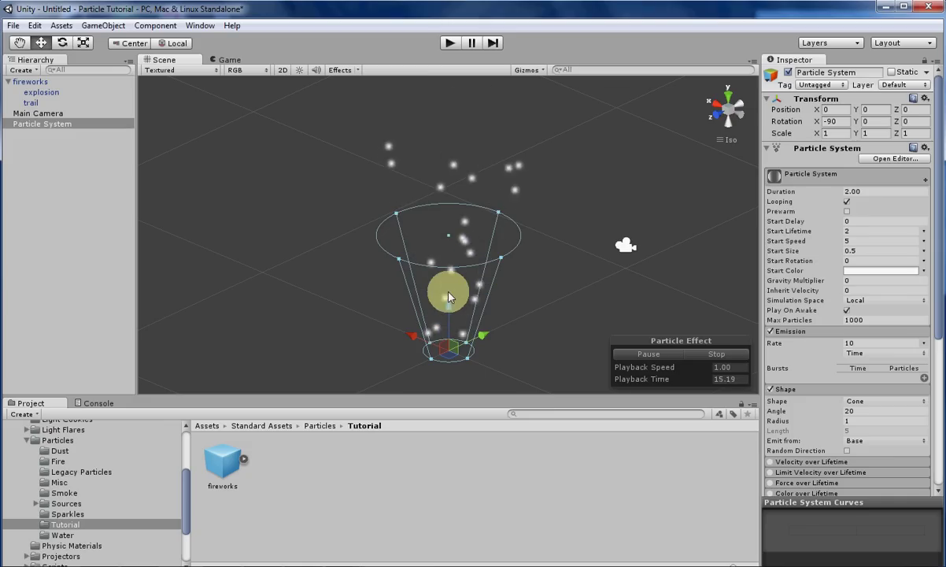
Keep the emission rate measured over Time and lower the rate to 5.
{"action": "key", "text": "q"}
{"action": "middle_click_drag", "start_coordinate": [465, 291], "coordinate": [565, 291]}
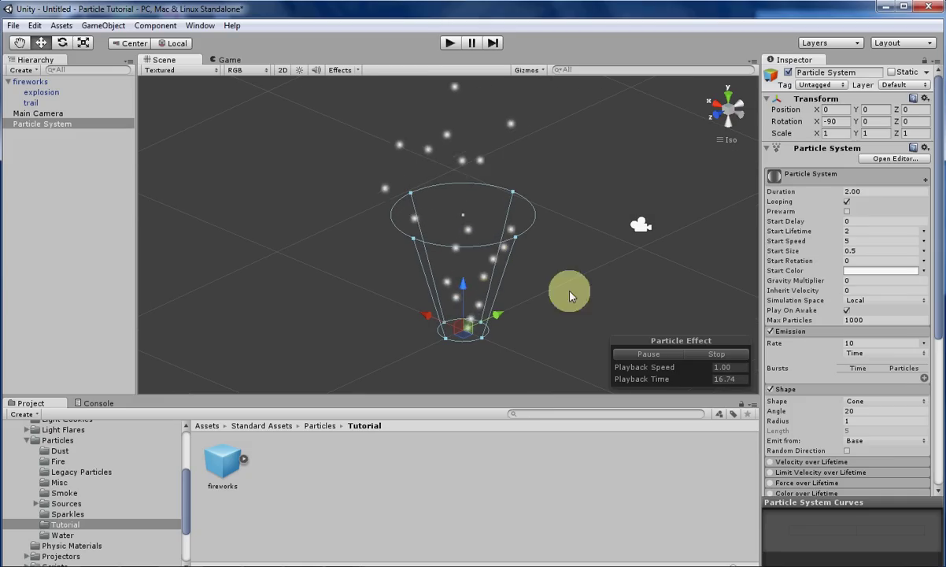
{"action": "left_click", "coordinate": [857, 356]}
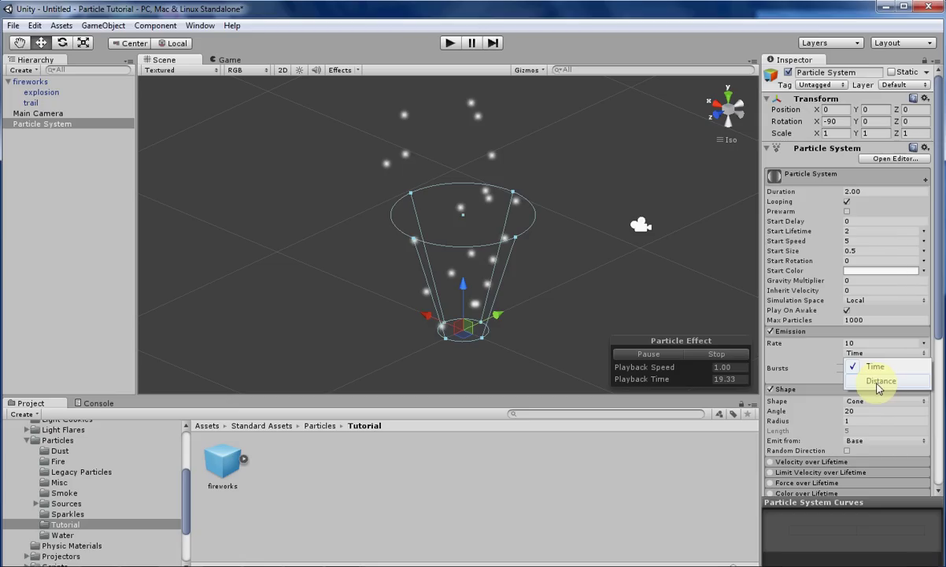
{"action": "left_click", "coordinate": [872, 366]}
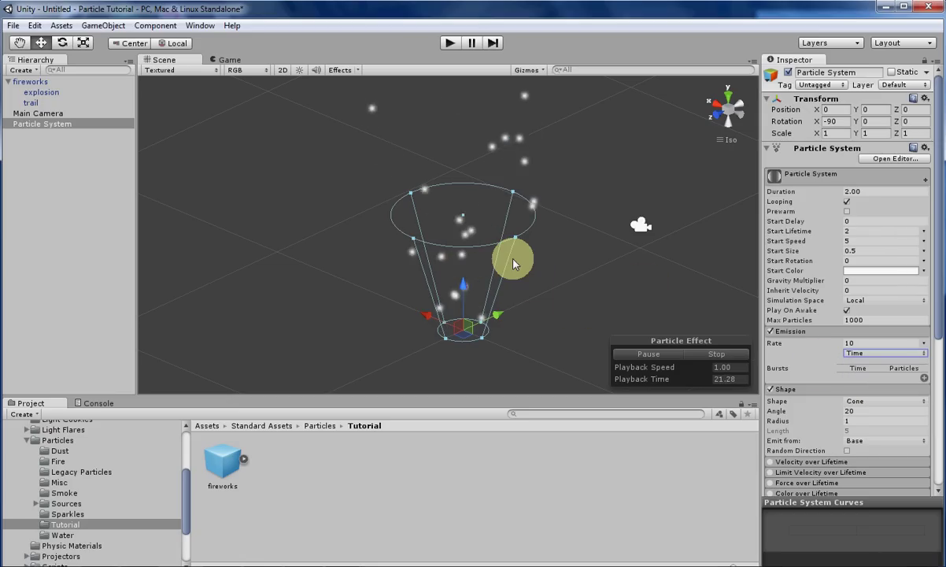
{"action": "scroll", "coordinate": [512, 264], "scroll_direction": "up", "scroll_amount": 1}
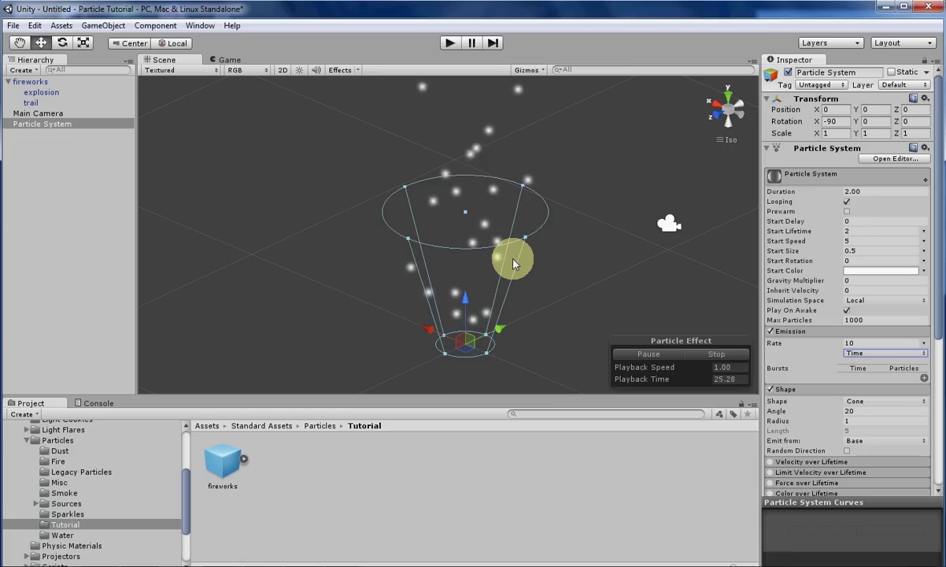
{"action": "left_click", "coordinate": [852, 343]}
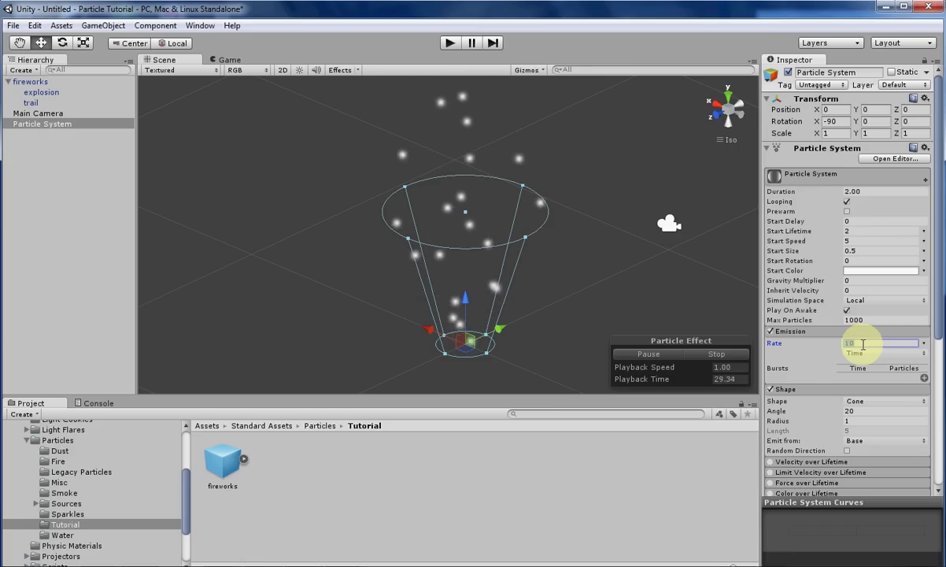
{"action": "type", "text": "25"}
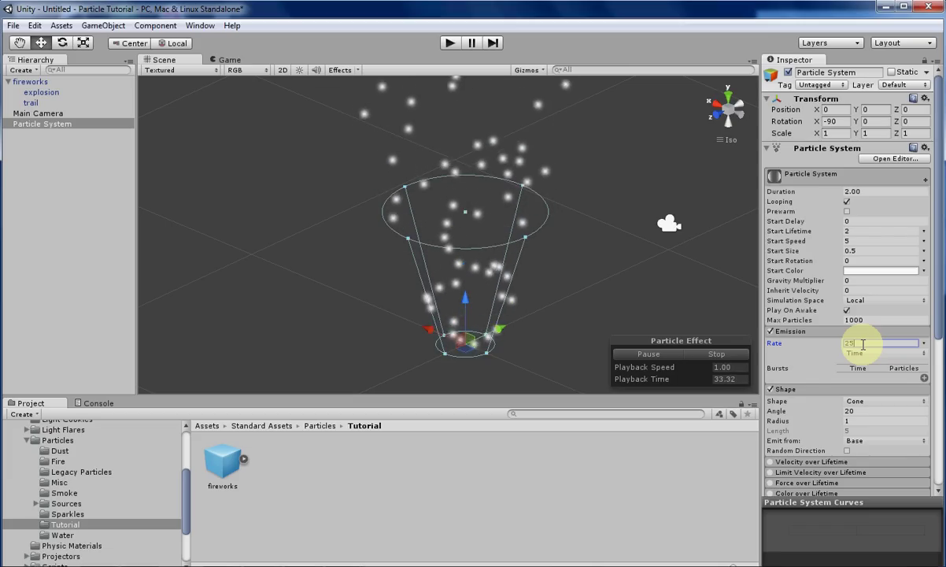
{"action": "type", "text": "5"}
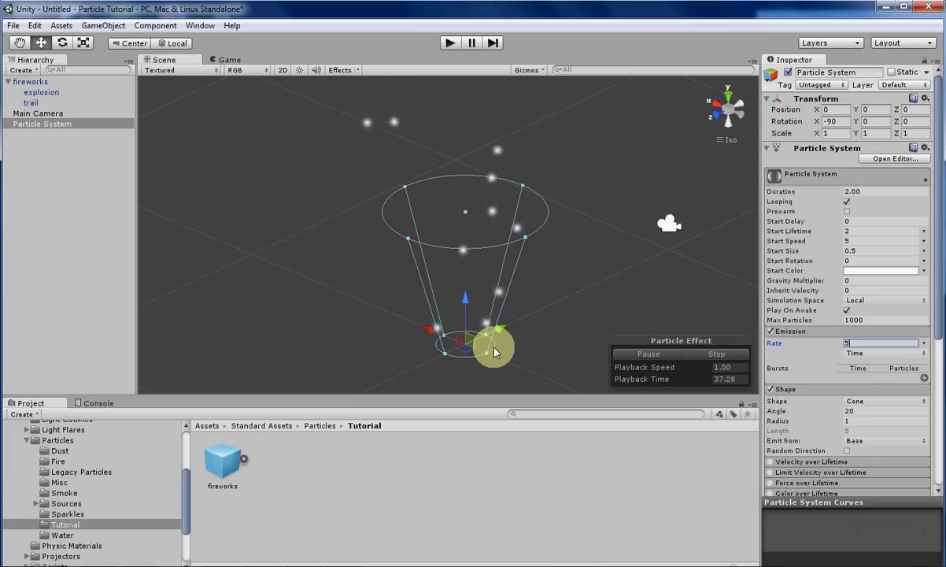
Set the emission rate to 0 and add a 30-particle burst.
{"action": "double_click", "coordinate": [881, 343]}
{"action": "type", "text": "0"}
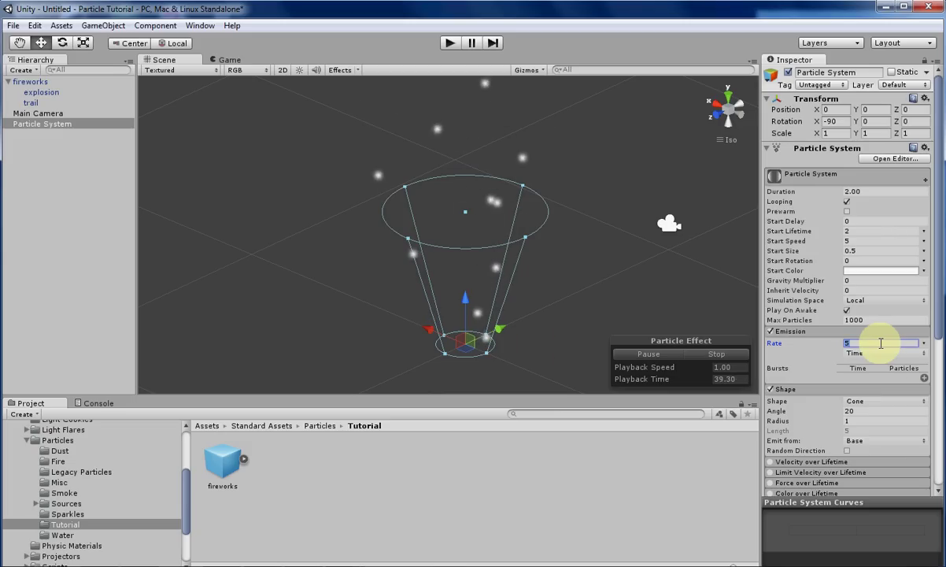
{"action": "left_click", "coordinate": [924, 383]}
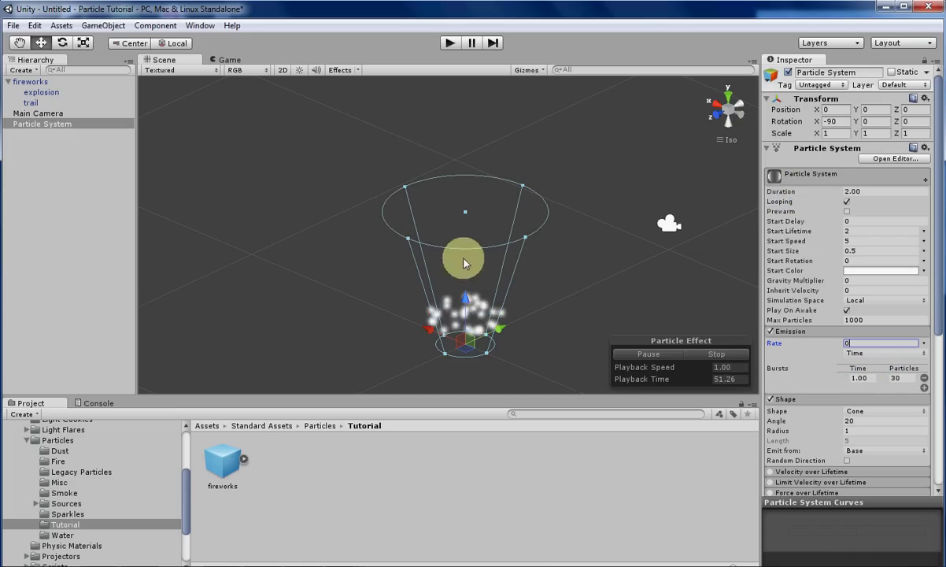
{"action": "left_click", "coordinate": [870, 378]}
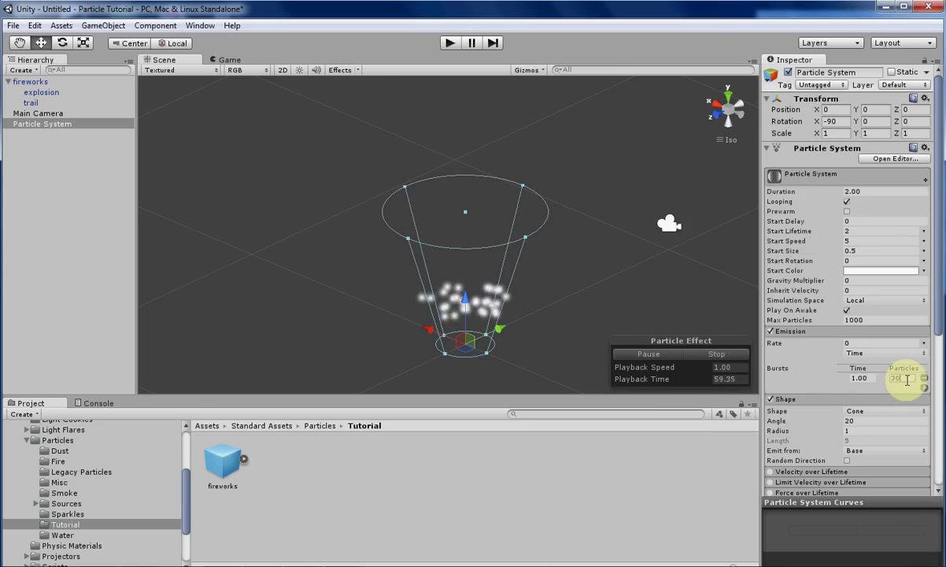
{"action": "left_click", "coordinate": [907, 379]}
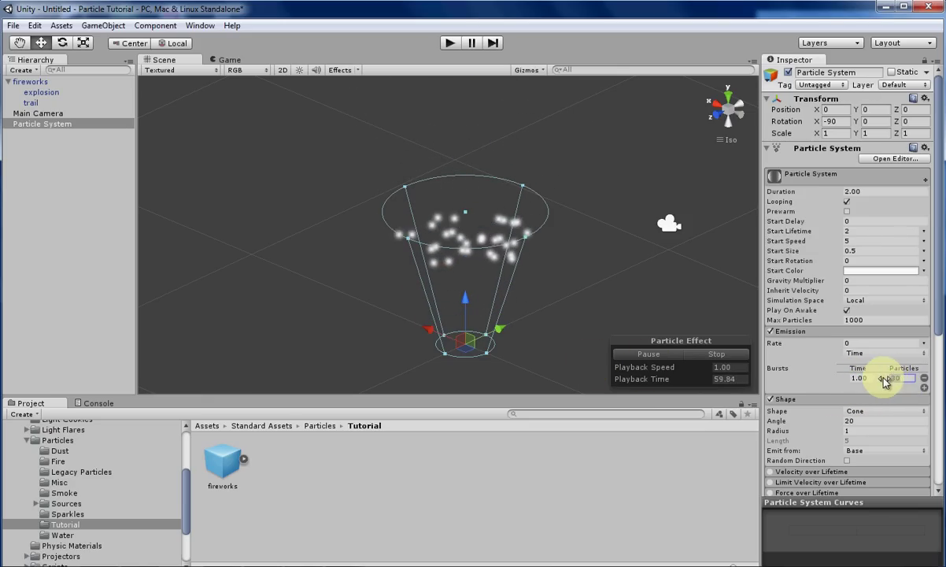
Replay the preview to watch the burst, then remove the burst entry.
{"action": "left_click", "coordinate": [717, 355]}
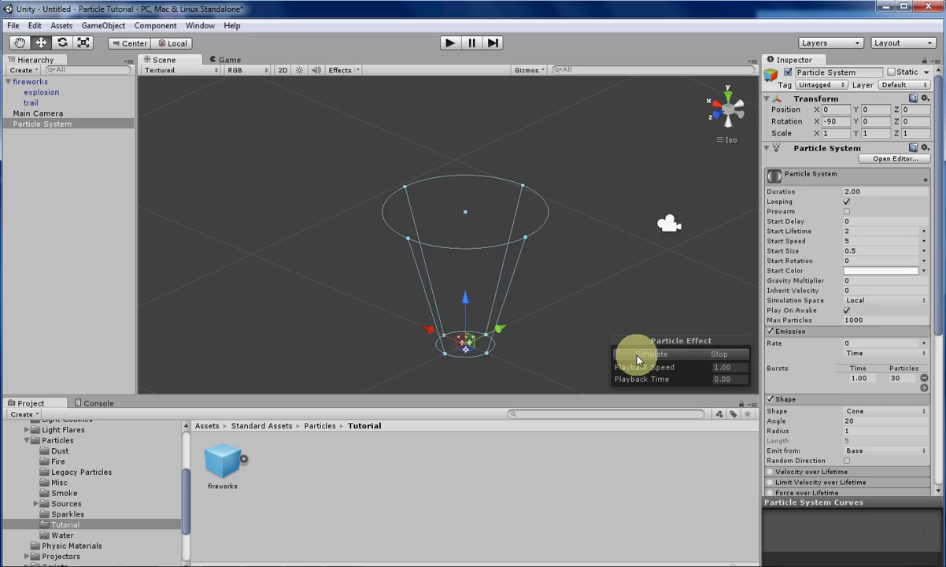
{"action": "left_click", "coordinate": [638, 359]}
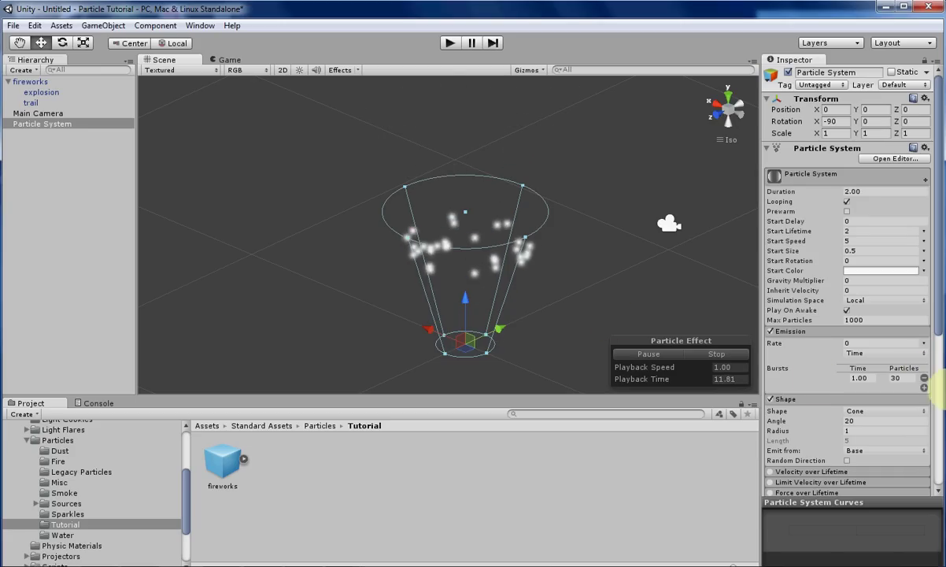
{"action": "left_click", "coordinate": [923, 377]}
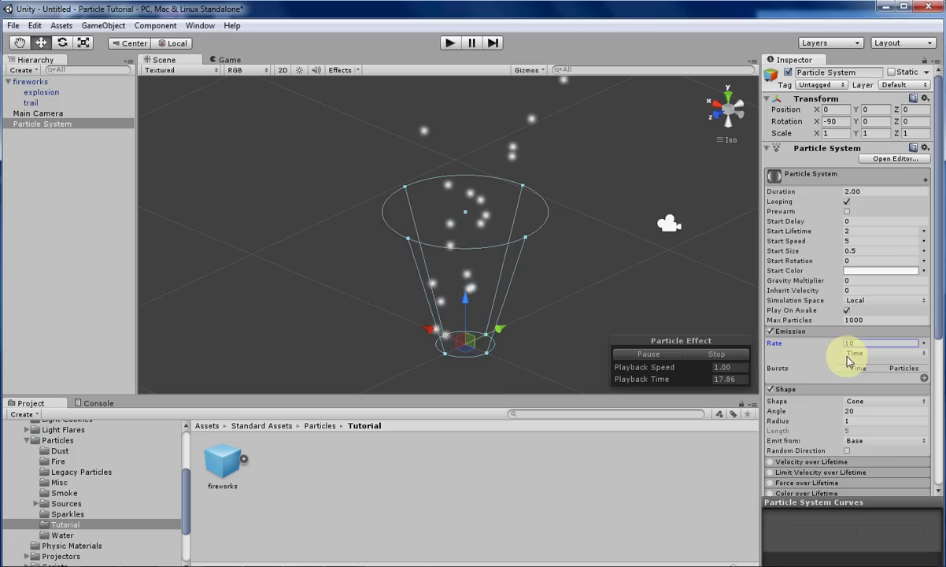
Restore the rate to 10 and inspect the trail effect emitting 2 particles by distance.
{"action": "left_click", "coordinate": [856, 353]}
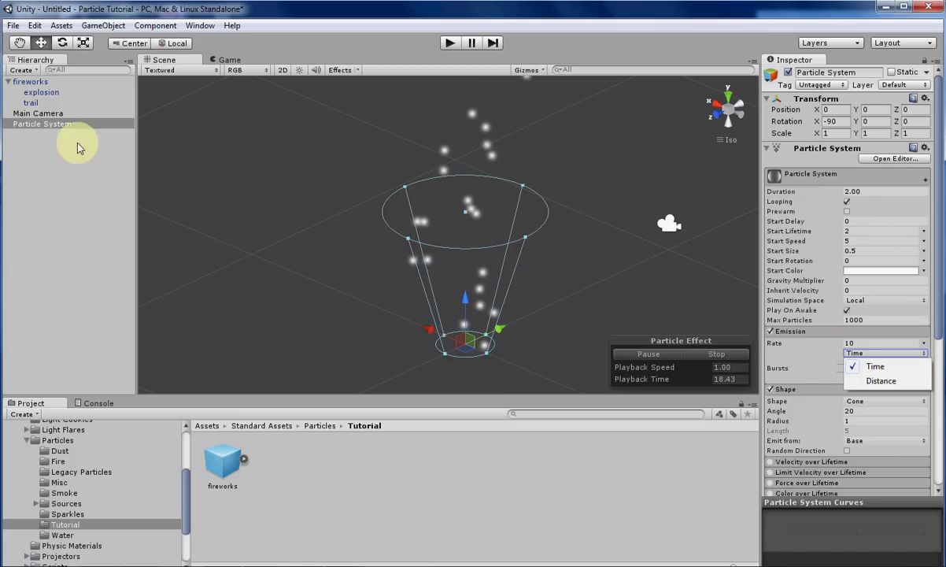
{"action": "left_click", "coordinate": [31, 103]}
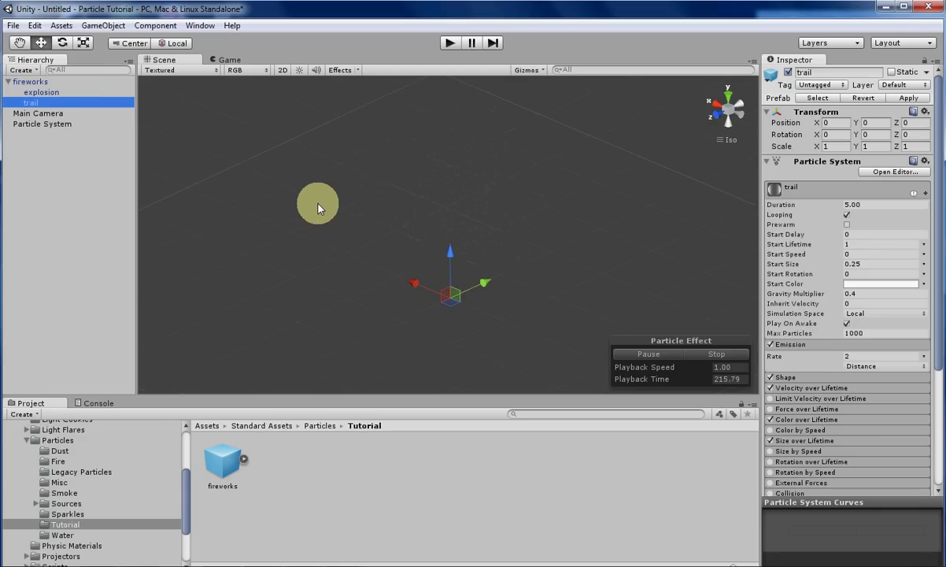
{"action": "middle_click_drag", "start_coordinate": [323, 222], "coordinate": [315, 259]}
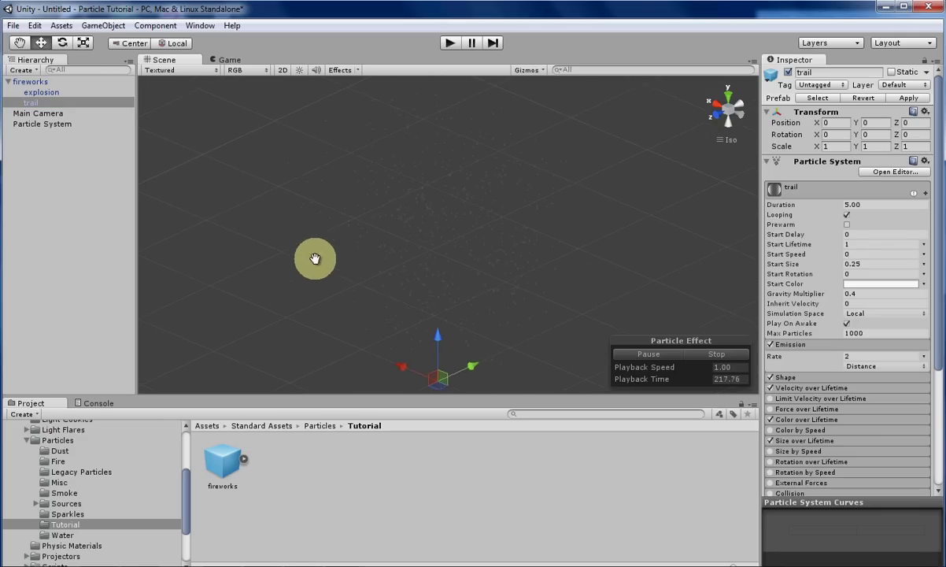
{"action": "mouse_move", "coordinate": [262, 265]}
{"action": "left_mouse_down", "text": "alt"}
{"action": "mouse_move", "coordinate": [342, 262]}
{"action": "mouse_move", "coordinate": [387, 306]}
{"action": "mouse_move", "coordinate": [450, 239]}
{"action": "mouse_move", "coordinate": [339, 244]}
{"action": "mouse_move", "coordinate": [257, 222]}
{"action": "mouse_move", "coordinate": [187, 226]}
{"action": "mouse_move", "coordinate": [250, 273]}
{"action": "left_mouse_up", "text": "alt"}
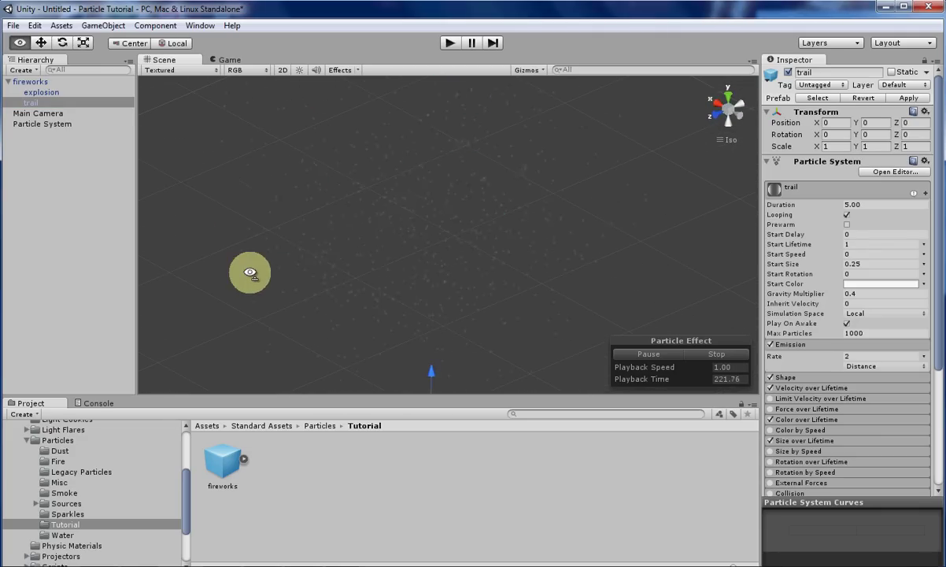
{"action": "double_click", "coordinate": [35, 103]}
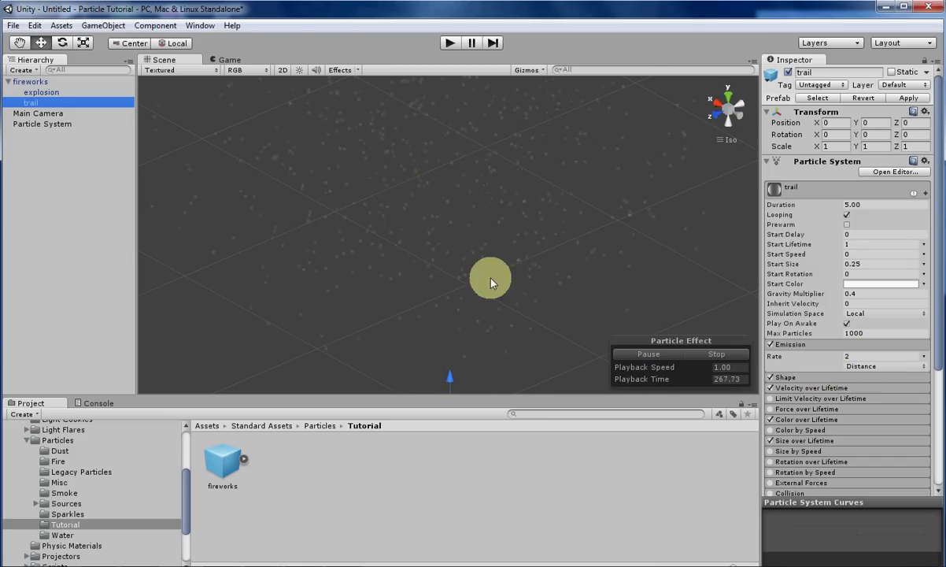
Create a second Particle System via GameObject > Create Other and frame it in view.
{"action": "left_click", "coordinate": [42, 123]}
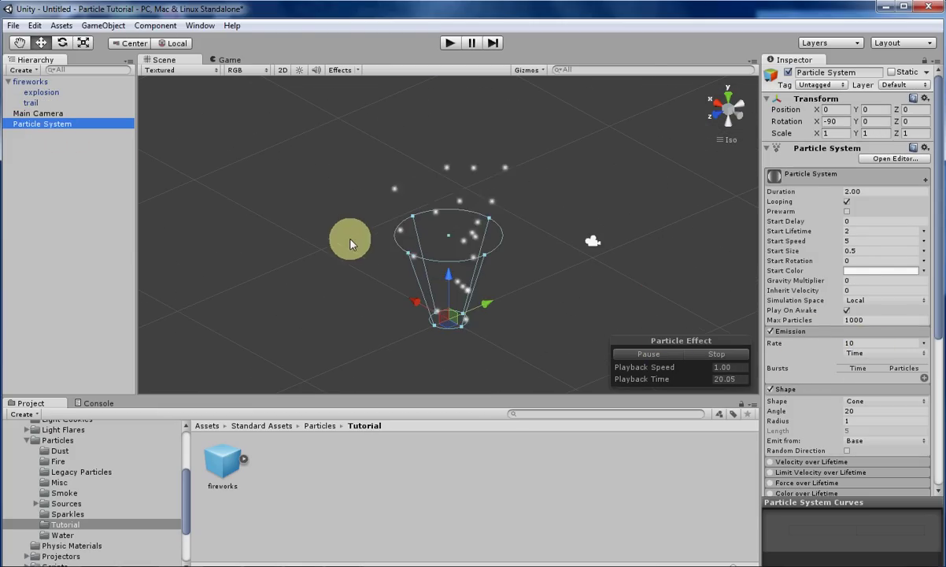
{"action": "left_click", "coordinate": [109, 26]}
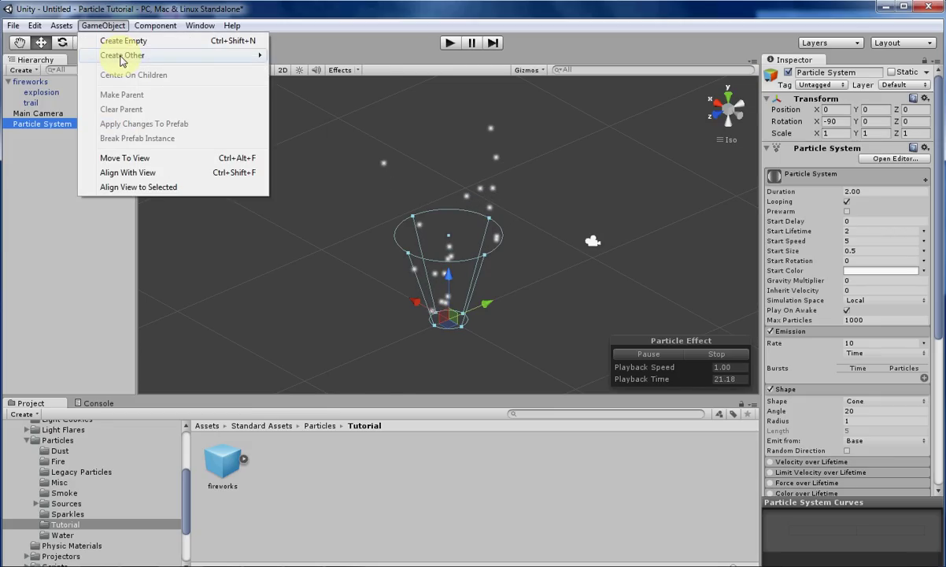
{"action": "mouse_move", "coordinate": [122, 55]}
{"action": "left_click", "coordinate": [289, 58]}
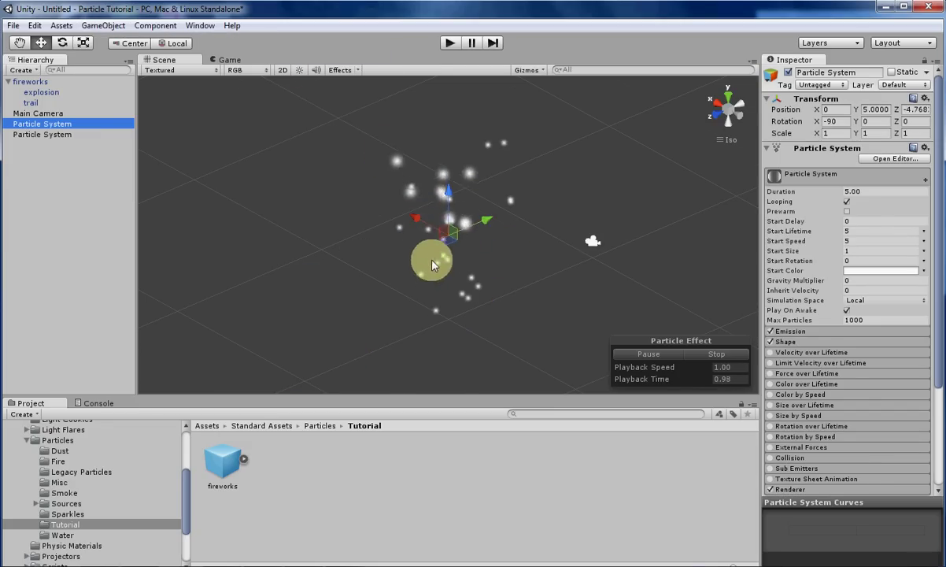
{"action": "left_click", "coordinate": [792, 331]}
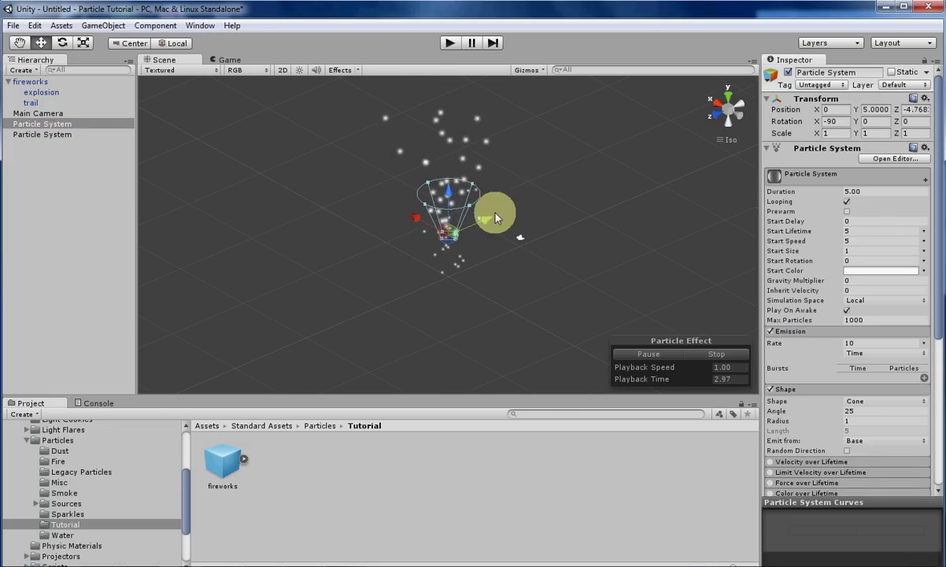
{"action": "middle_click_drag", "start_coordinate": [541, 235], "coordinate": [171, 274]}
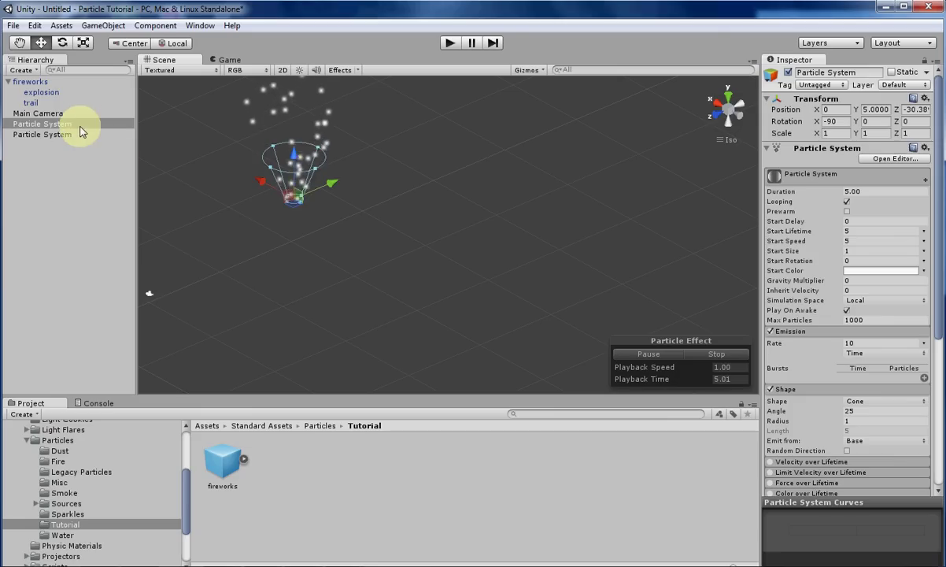
{"action": "double_click", "coordinate": [75, 123]}
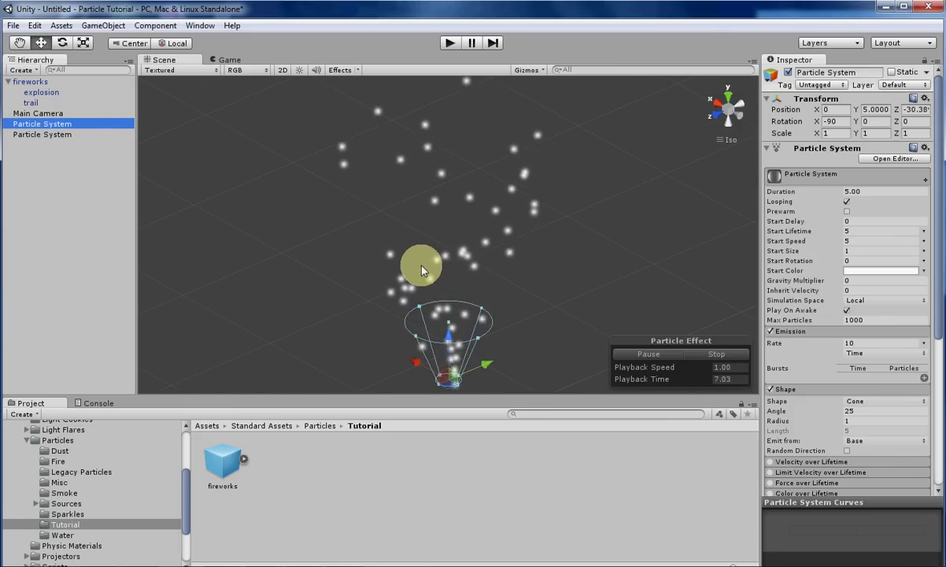
{"action": "mouse_move", "coordinate": [415, 268]}
{"action": "middle_mouse_down"}
{"action": "mouse_move", "coordinate": [421, 193]}
{"action": "mouse_move", "coordinate": [428, 271]}
{"action": "middle_mouse_up"}
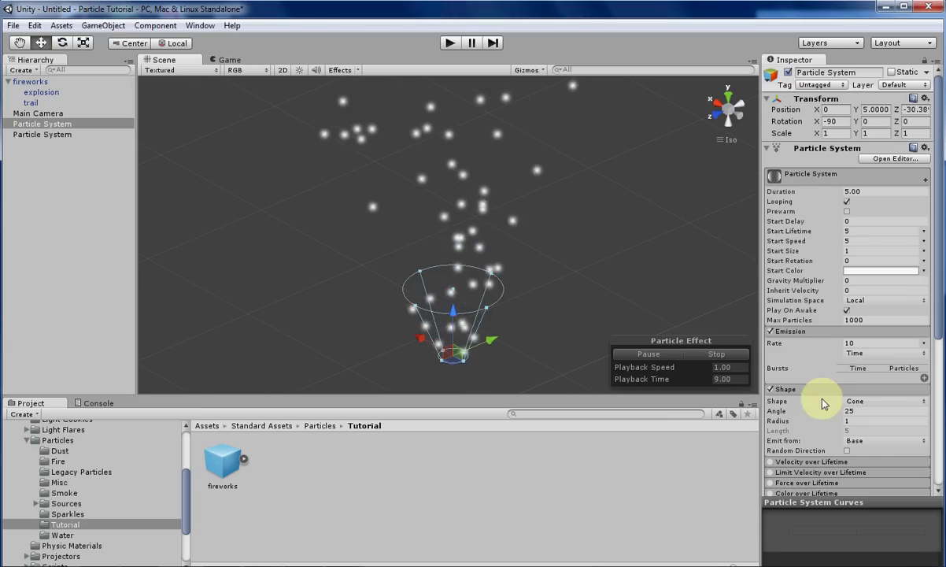
Change the new emitter's shape from Cone to Sphere and raise it to Y 14.493.
{"action": "left_click", "coordinate": [860, 402]}
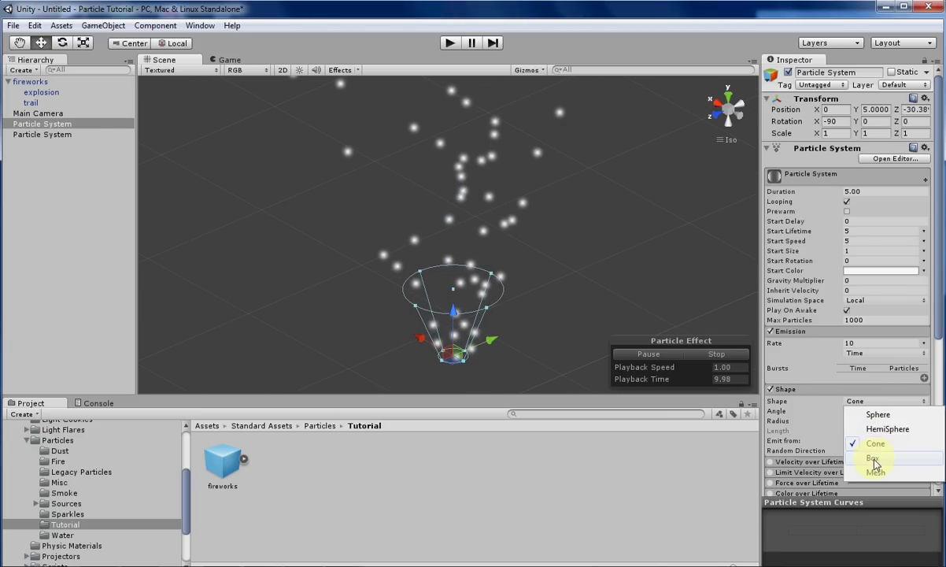
{"action": "left_click", "coordinate": [878, 415]}
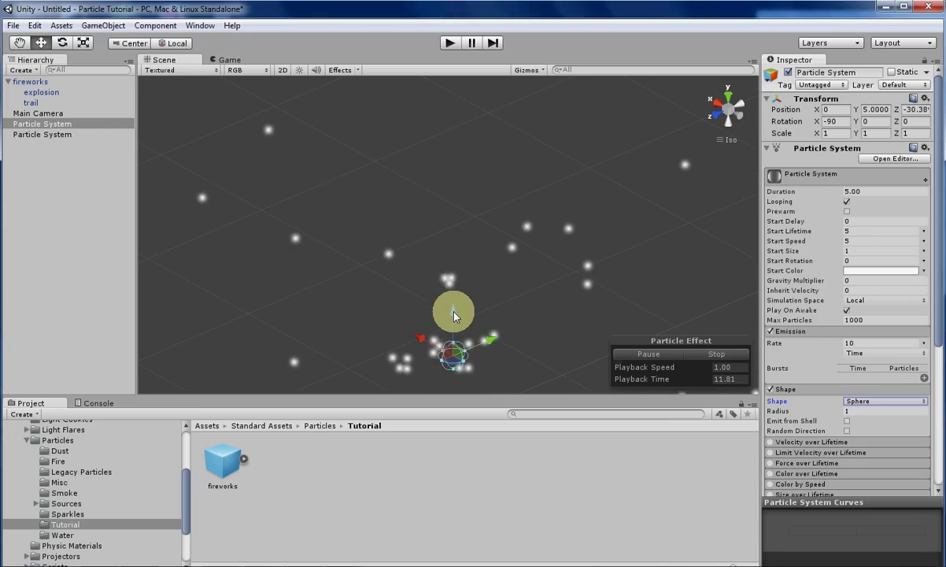
{"action": "mouse_move", "coordinate": [453, 316]}
{"action": "left_mouse_down"}
{"action": "mouse_move", "coordinate": [443, 179]}
{"action": "mouse_move", "coordinate": [483, 203]}
{"action": "mouse_move", "coordinate": [519, 203]}
{"action": "mouse_move", "coordinate": [538, 167]}
{"action": "mouse_move", "coordinate": [526, 225]}
{"action": "left_mouse_up"}
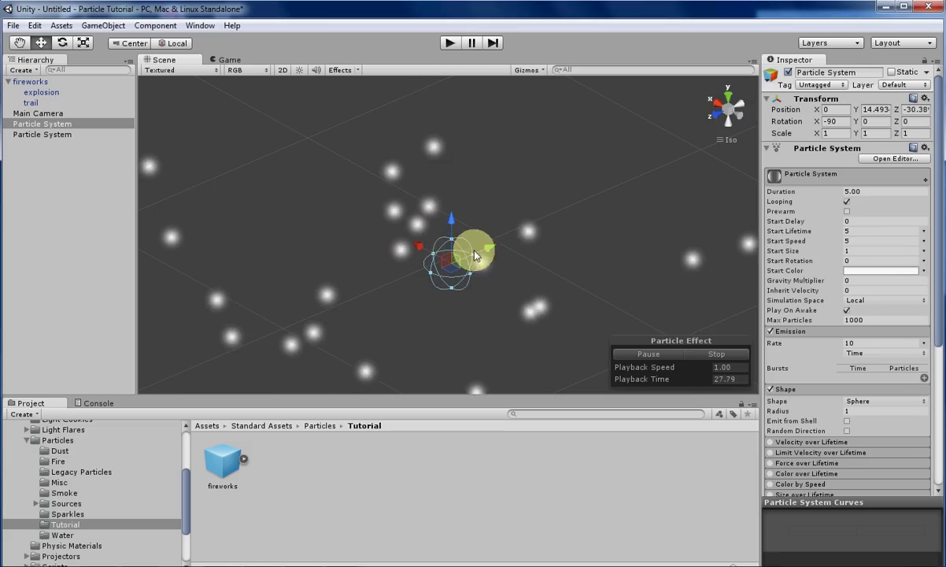
Add a 30-particle burst at time 0 and set the continuous emission rate to 0.
{"action": "left_click", "coordinate": [924, 378]}
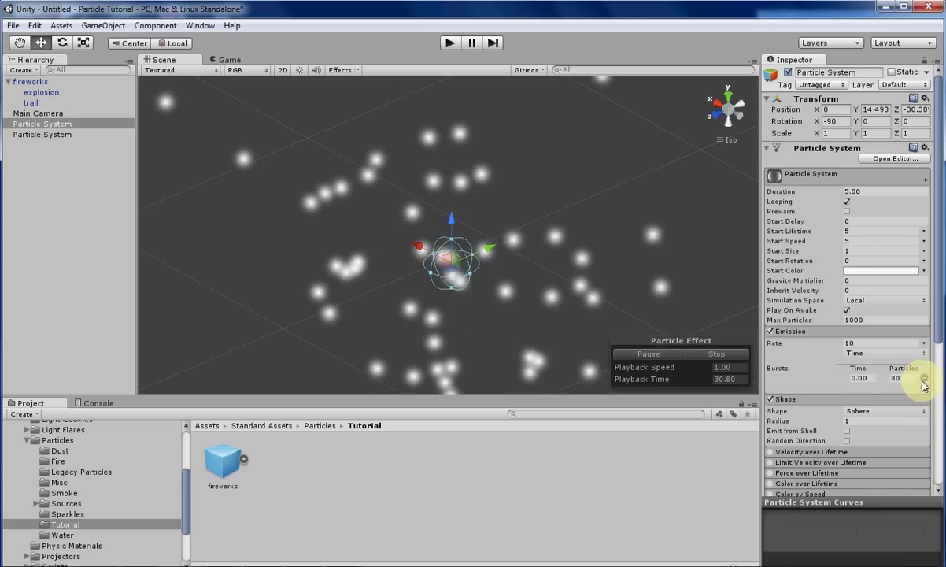
{"action": "left_click", "coordinate": [848, 343]}
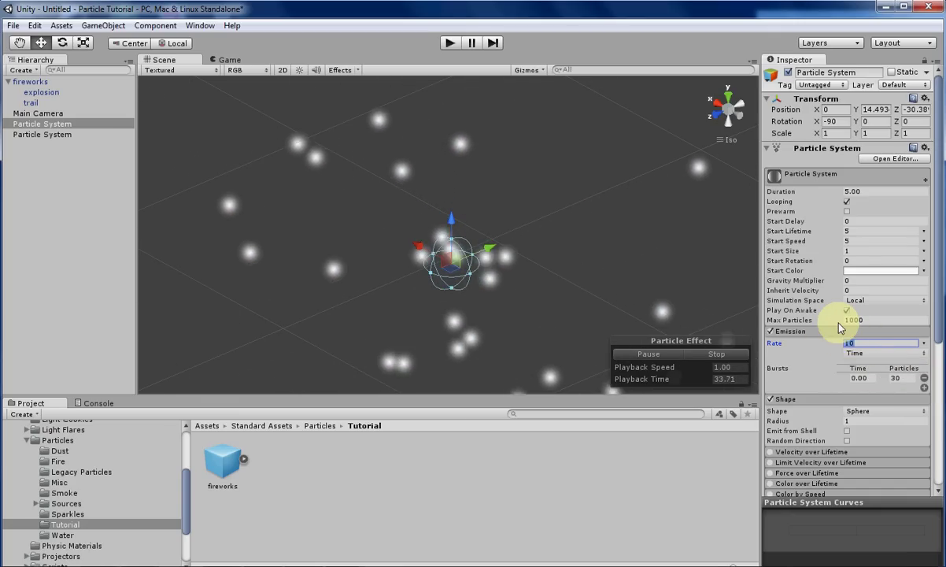
{"action": "type", "text": "0"}
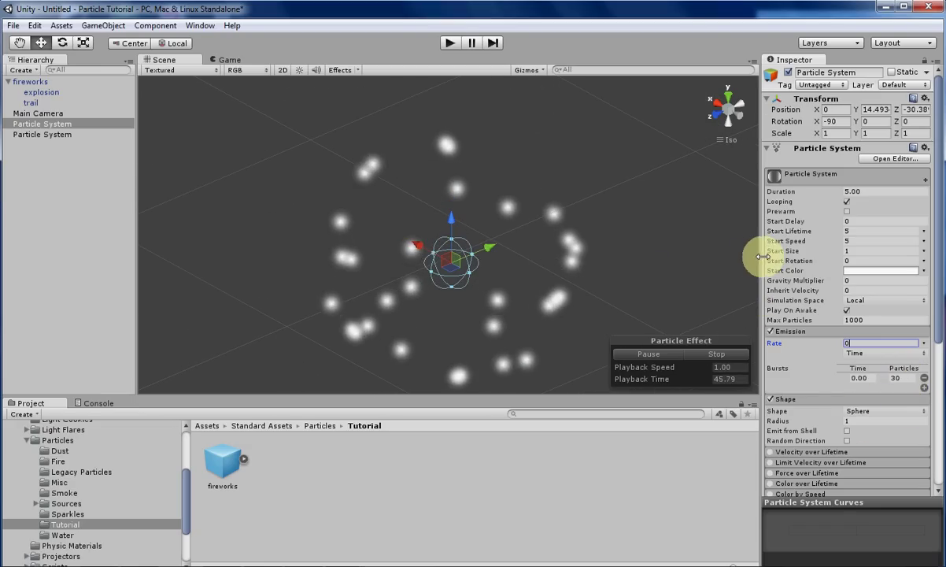
Set Start Lifetime to 1 and Duration to 1, replaying the burst preview.
{"action": "left_click", "coordinate": [853, 233]}
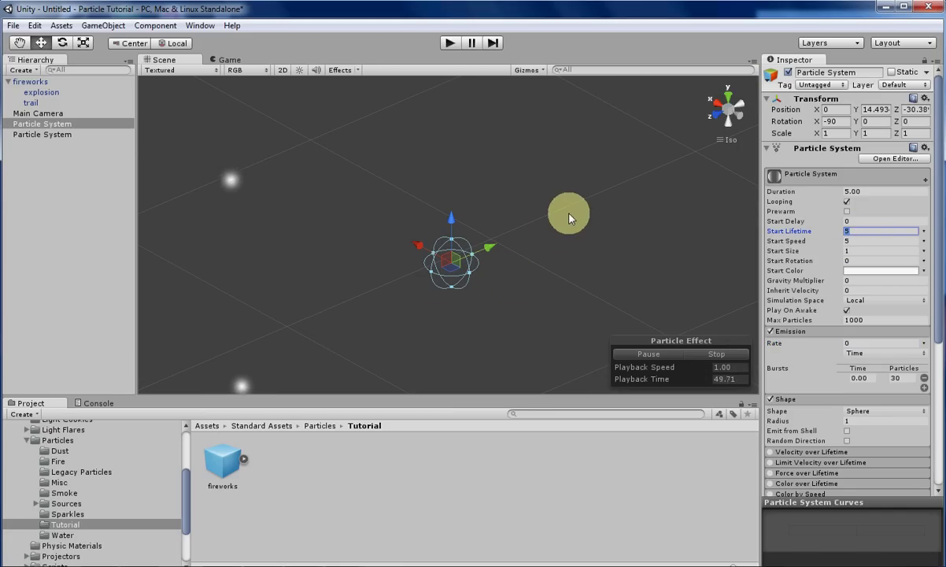
{"action": "type", "text": "1"}
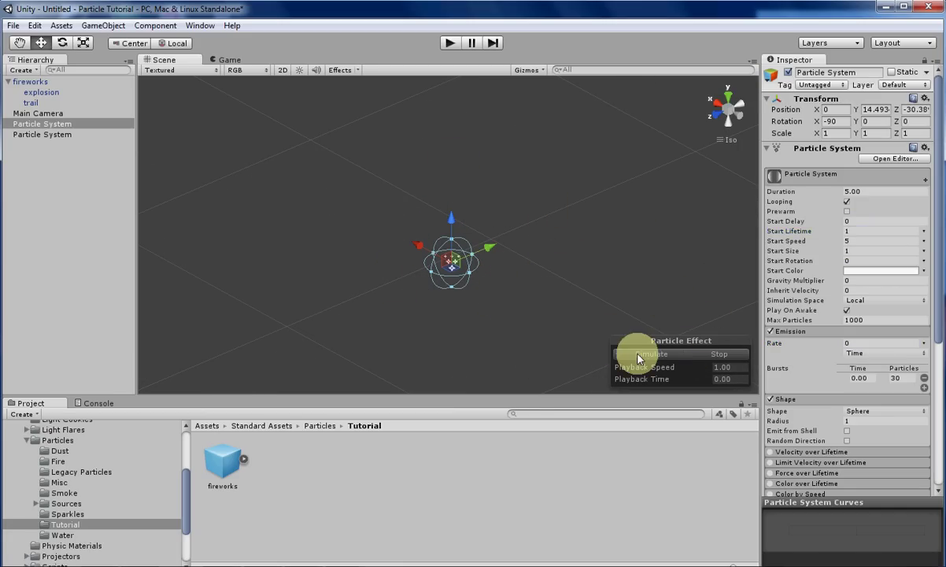
{"action": "left_click", "coordinate": [633, 363]}
{"action": "left_click", "coordinate": [857, 191]}
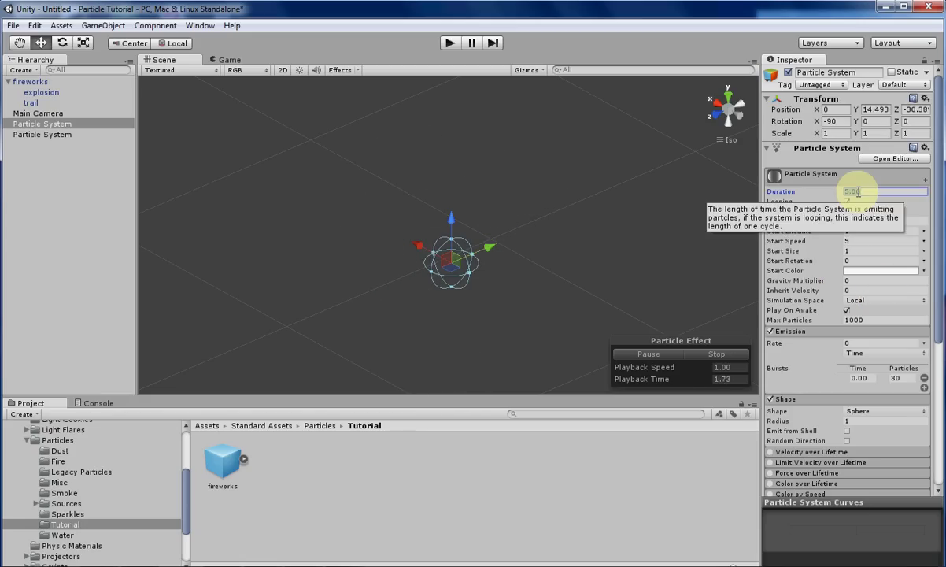
{"action": "type", "text": "1"}
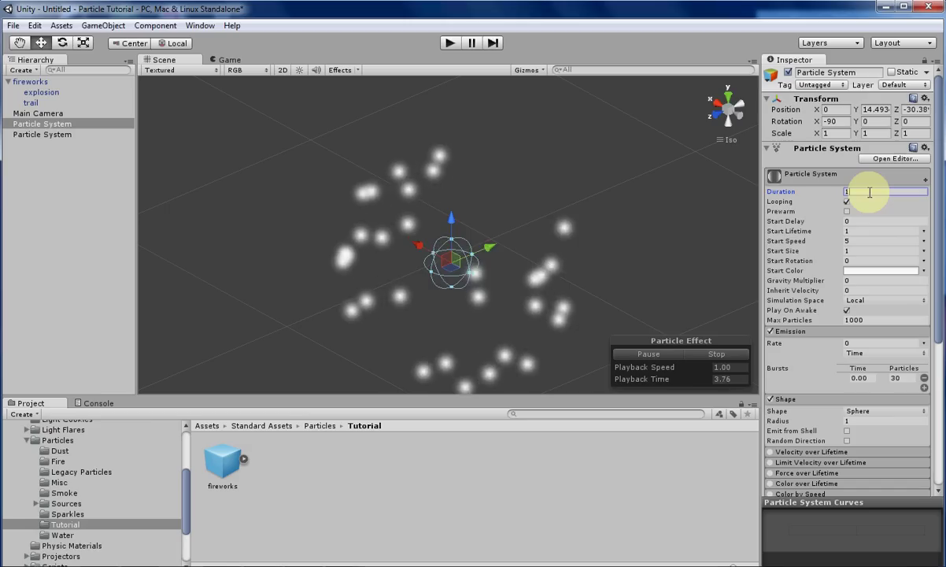
{"action": "key", "text": "Return"}
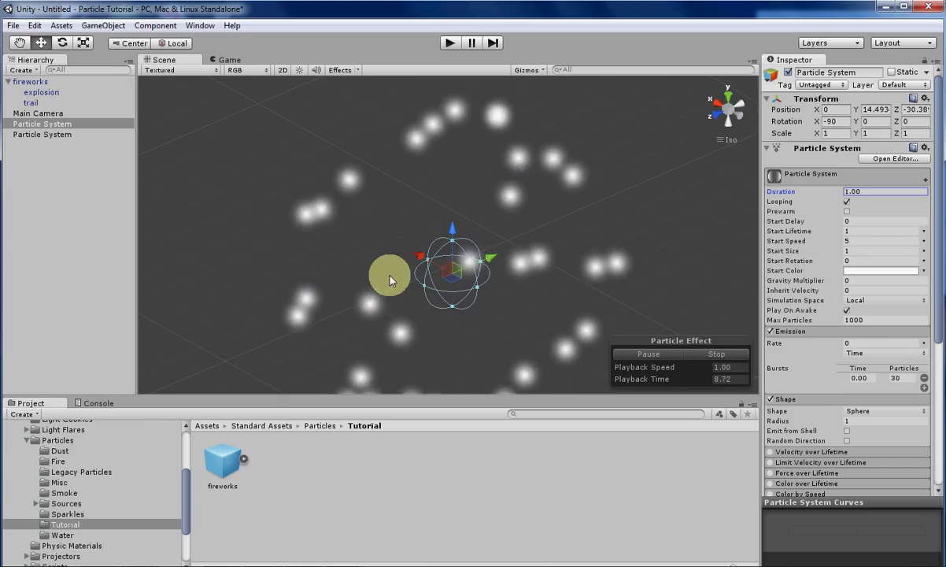
Set Start Size to 0.5 and the sphere shape radius to 0.5.
{"action": "left_click", "coordinate": [863, 241]}
{"action": "left_click", "coordinate": [861, 251]}
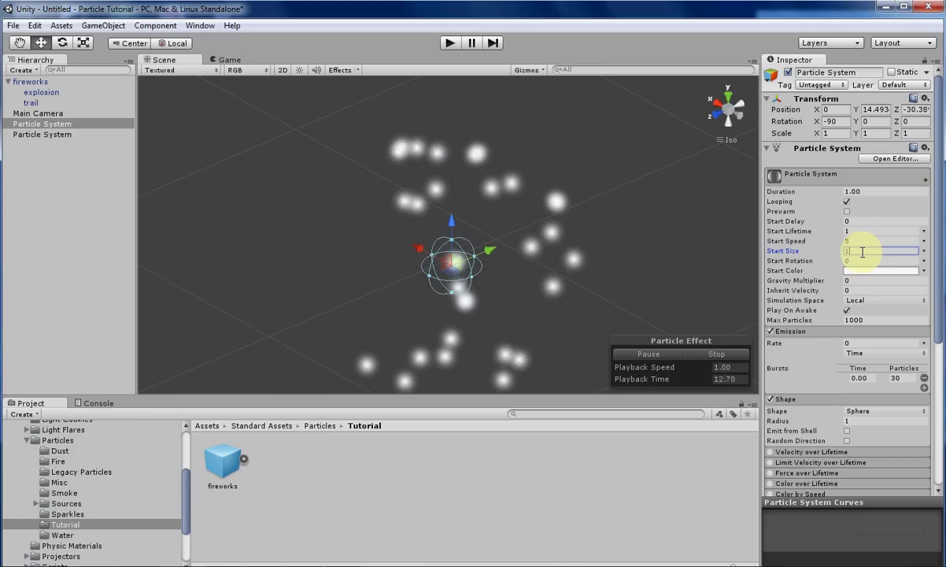
{"action": "type", "text": "0.5"}
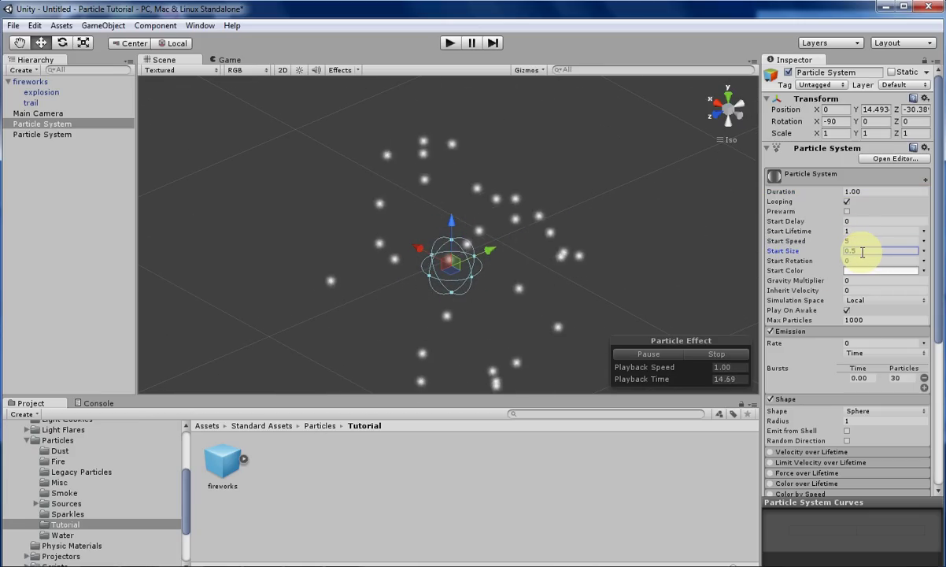
{"action": "left_click", "coordinate": [862, 421]}
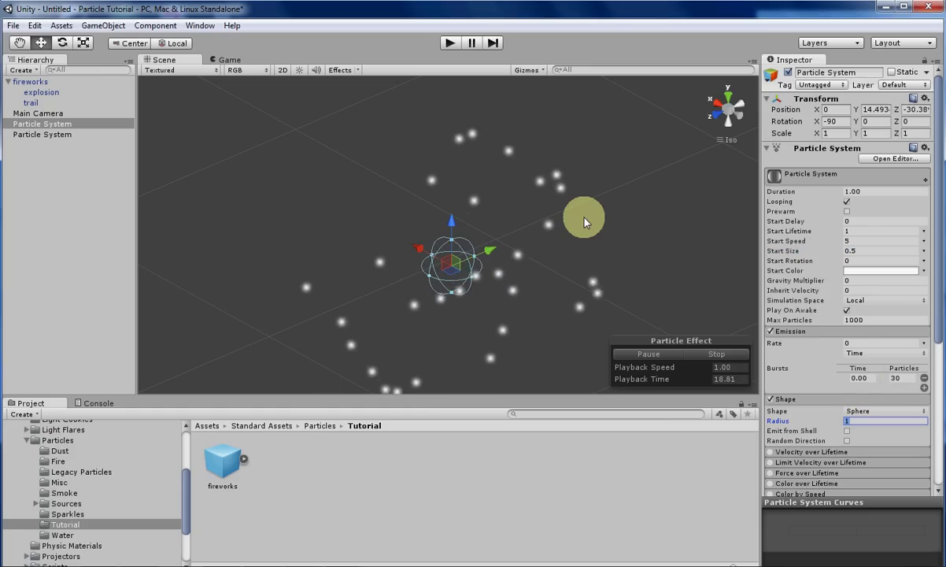
{"action": "key", "text": "BackSpace"}
{"action": "type", "text": ".5"}
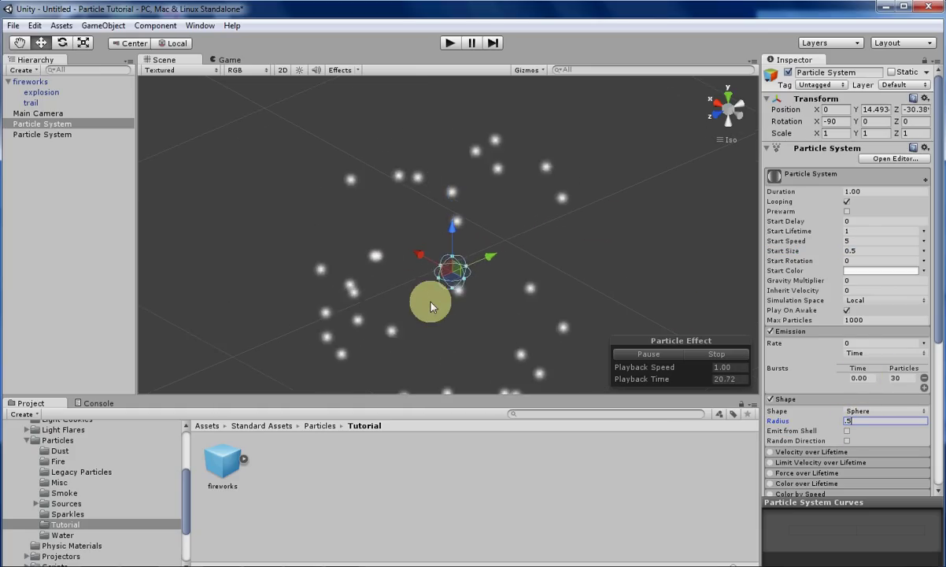
Set Gravity Multiplier to 1 and shrink Start Size to 0.25.
{"action": "left_click", "coordinate": [853, 280]}
{"action": "type", "text": "1"}
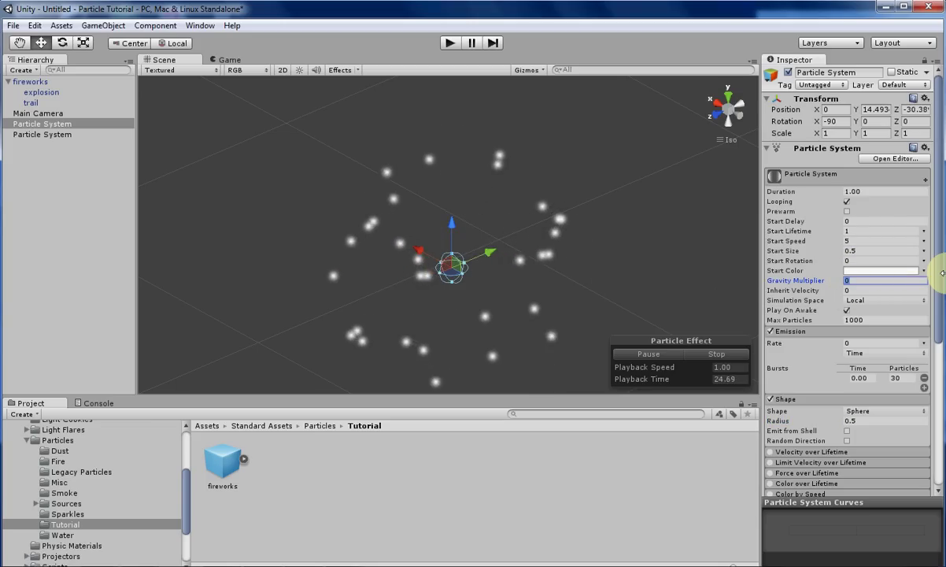
{"action": "mouse_move", "coordinate": [593, 289]}
{"action": "left_mouse_down", "text": "alt"}
{"action": "mouse_move", "coordinate": [422, 292]}
{"action": "mouse_move", "coordinate": [469, 317]}
{"action": "left_mouse_up", "text": "alt"}
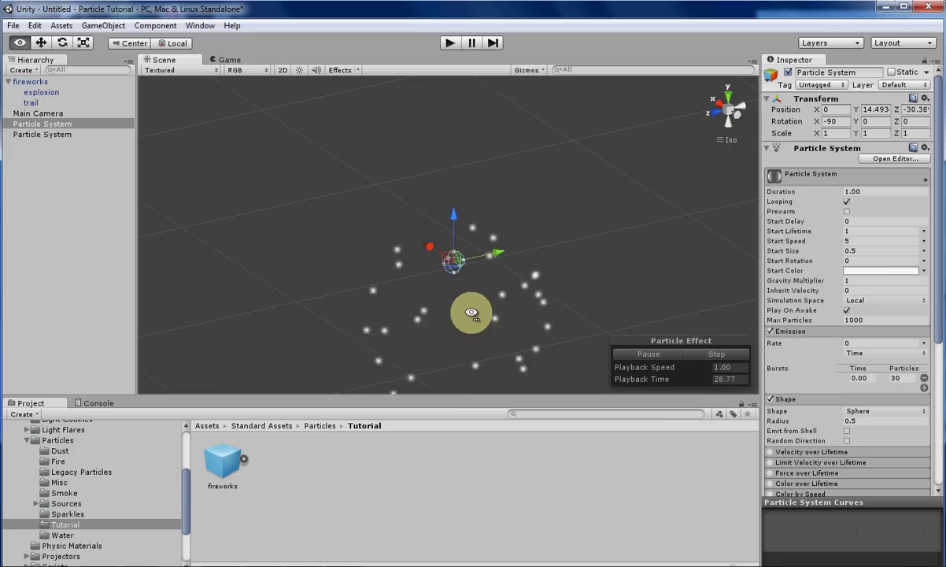
{"action": "left_click", "coordinate": [868, 253]}
{"action": "type", "text": ".25"}
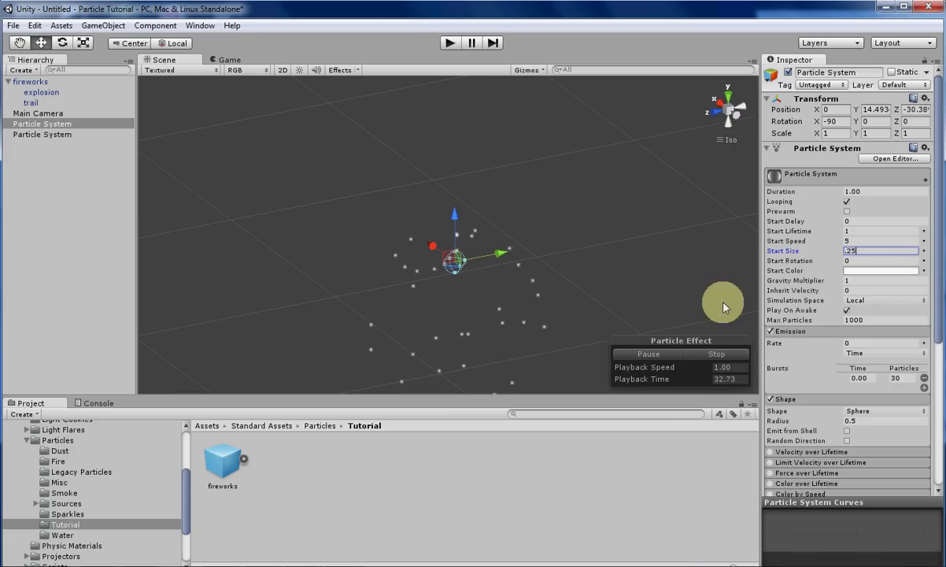
{"action": "left_click_drag", "start_coordinate": [443, 327], "coordinate": [480, 330], "text": "alt"}
Raise the burst to 50 particles and shrink the sphere radius to 0.01.
{"action": "left_click", "coordinate": [902, 377]}
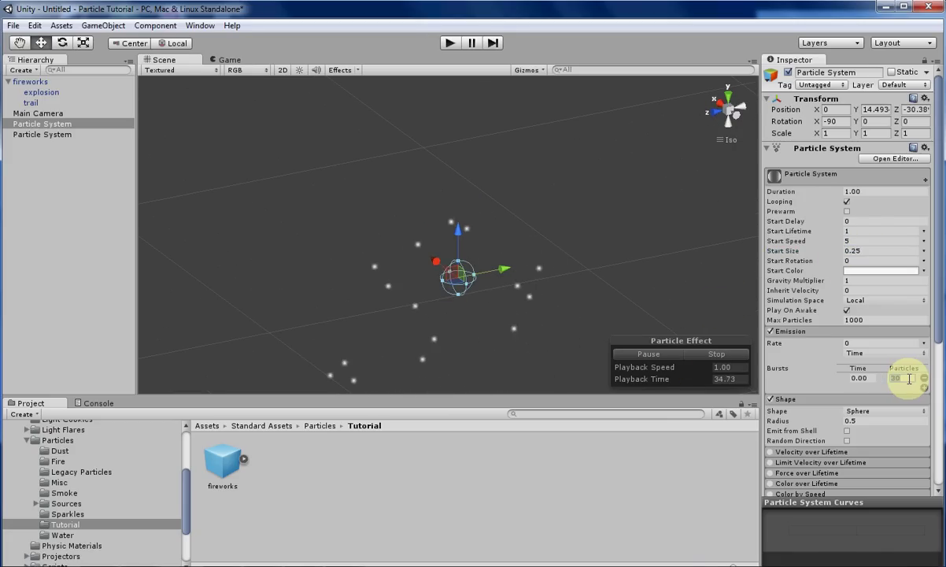
{"action": "type", "text": "50"}
{"action": "left_click", "coordinate": [420, 217]}
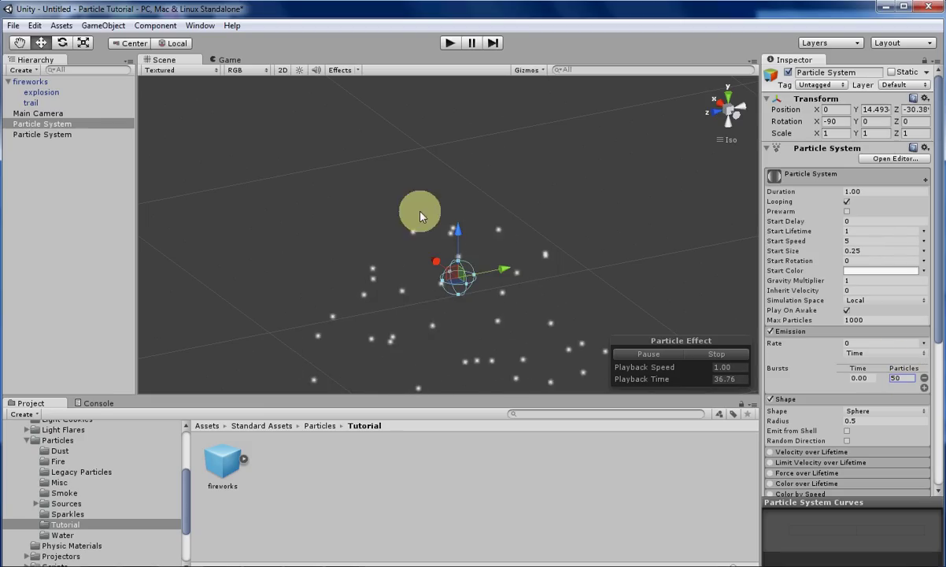
{"action": "left_click", "coordinate": [863, 421]}
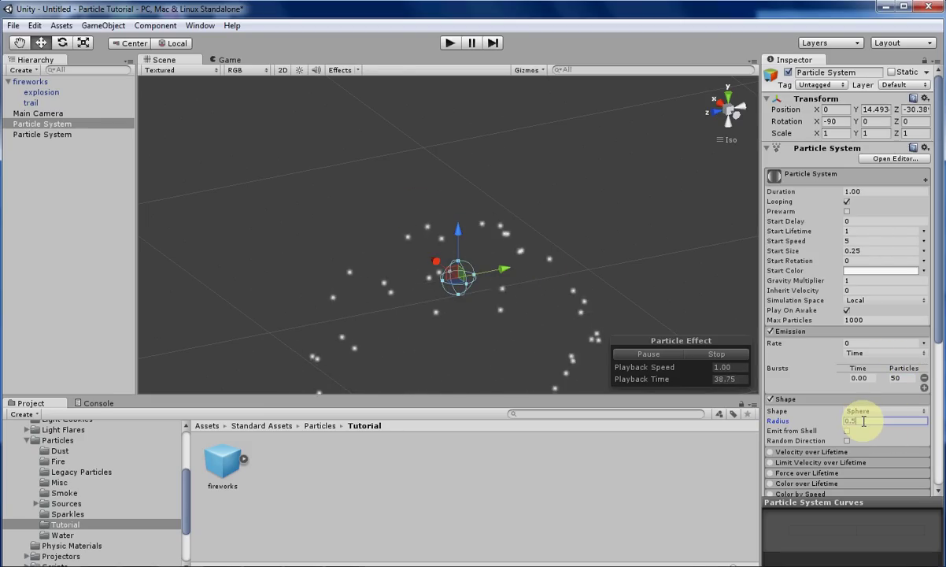
{"action": "type", "text": "0"}
{"action": "mouse_move", "coordinate": [511, 299]}
{"action": "middle_mouse_down"}
{"action": "mouse_move", "coordinate": [491, 180]}
{"action": "mouse_move", "coordinate": [454, 167]}
{"action": "mouse_move", "coordinate": [478, 162]}
{"action": "middle_mouse_up"}
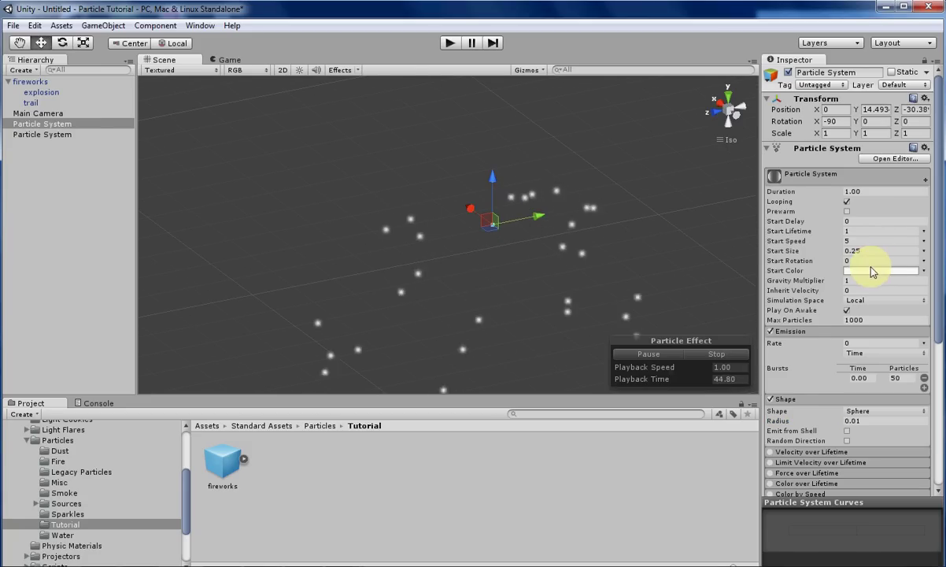
Set the particles' Start Color to a saturated yellow, about RGB 255, 244, 99.
{"action": "left_click", "coordinate": [861, 270]}
{"action": "left_click", "coordinate": [864, 302]}
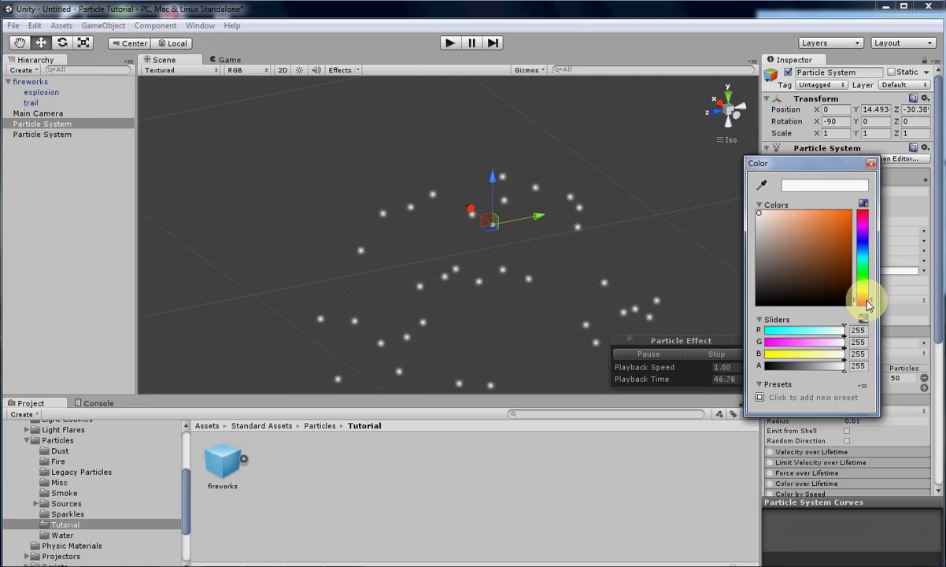
{"action": "left_click", "coordinate": [773, 216]}
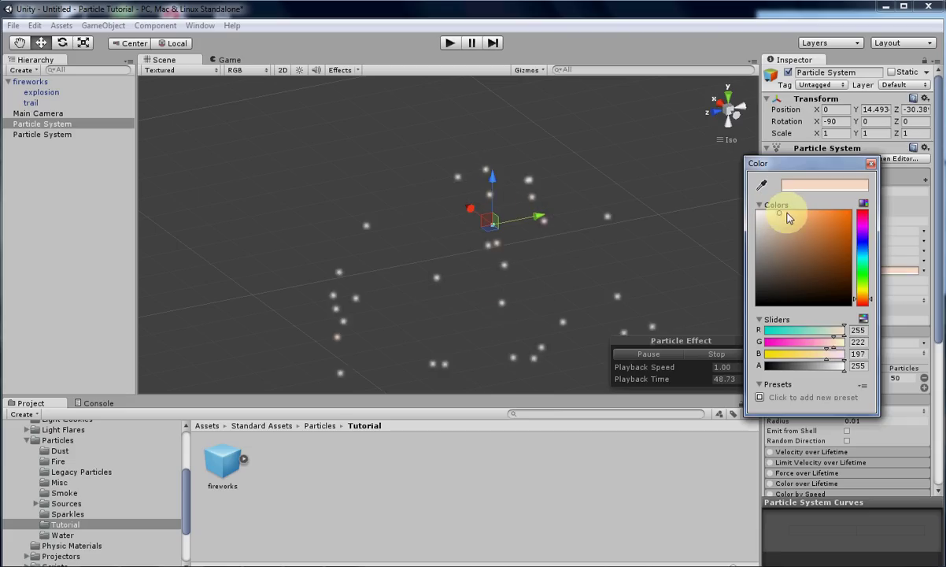
{"action": "left_click_drag", "start_coordinate": [862, 300], "coordinate": [857, 297]}
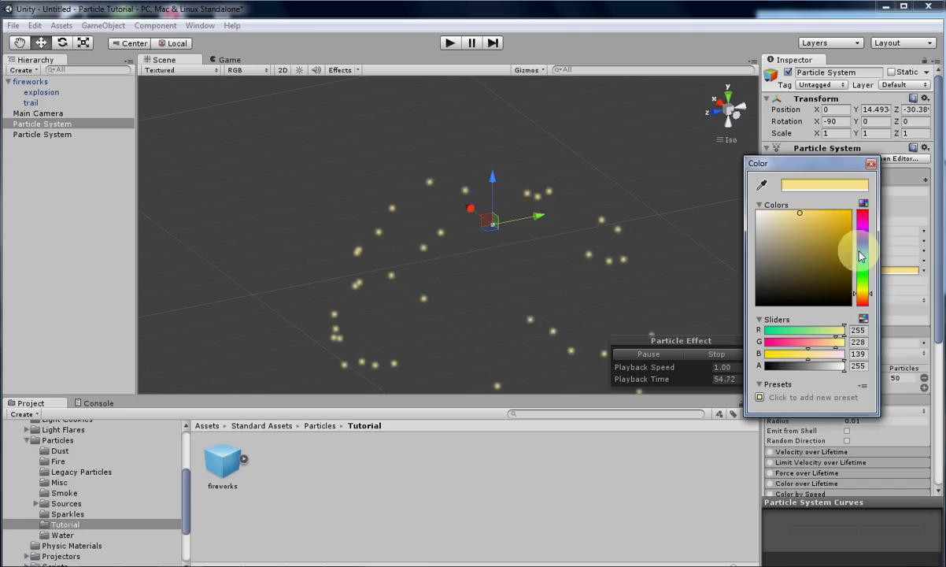
{"action": "left_click_drag", "start_coordinate": [857, 297], "coordinate": [866, 295]}
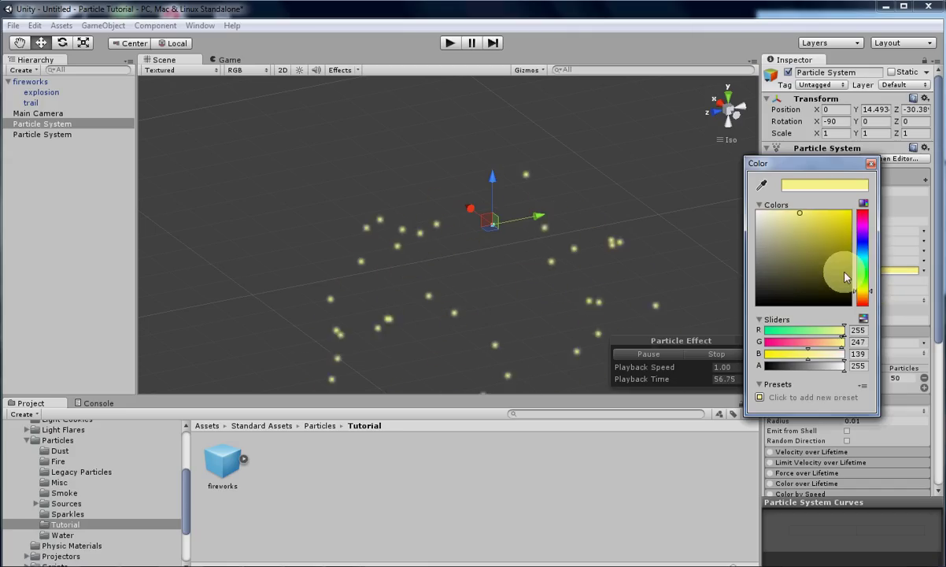
{"action": "left_click", "coordinate": [802, 215]}
{"action": "left_click_drag", "start_coordinate": [802, 217], "coordinate": [812, 213]}
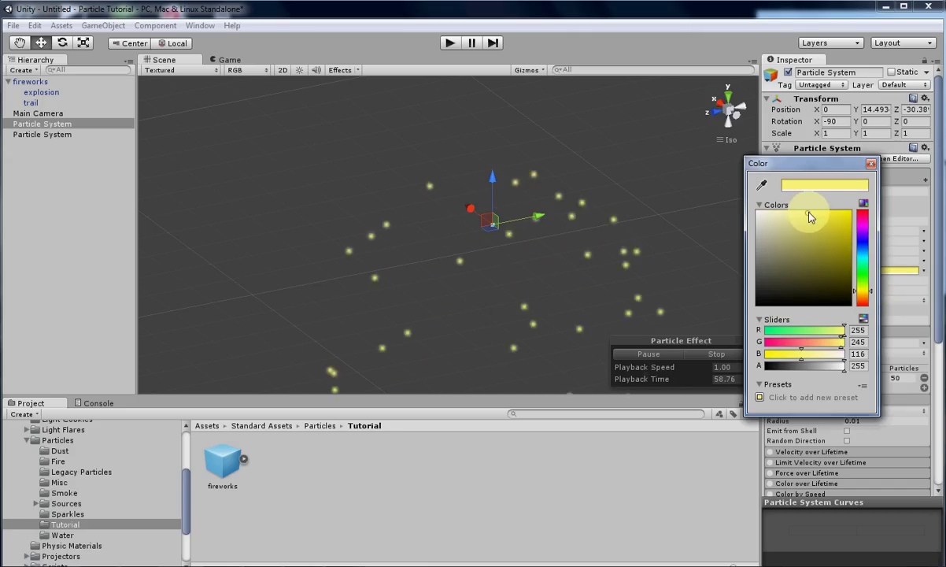
Dismiss the colour picker, then orbit, zoom and pan the Scene view to centre the yellow spark burst.
{"action": "left_click", "coordinate": [871, 164]}
{"action": "mouse_move", "coordinate": [587, 292]}
{"action": "left_mouse_down", "text": "alt"}
{"action": "mouse_move", "coordinate": [612, 289]}
{"action": "mouse_move", "coordinate": [500, 321]}
{"action": "mouse_move", "coordinate": [500, 264]}
{"action": "mouse_move", "coordinate": [503, 326]}
{"action": "mouse_move", "coordinate": [500, 264]}
{"action": "mouse_move", "coordinate": [489, 275]}
{"action": "left_mouse_up", "text": "alt"}
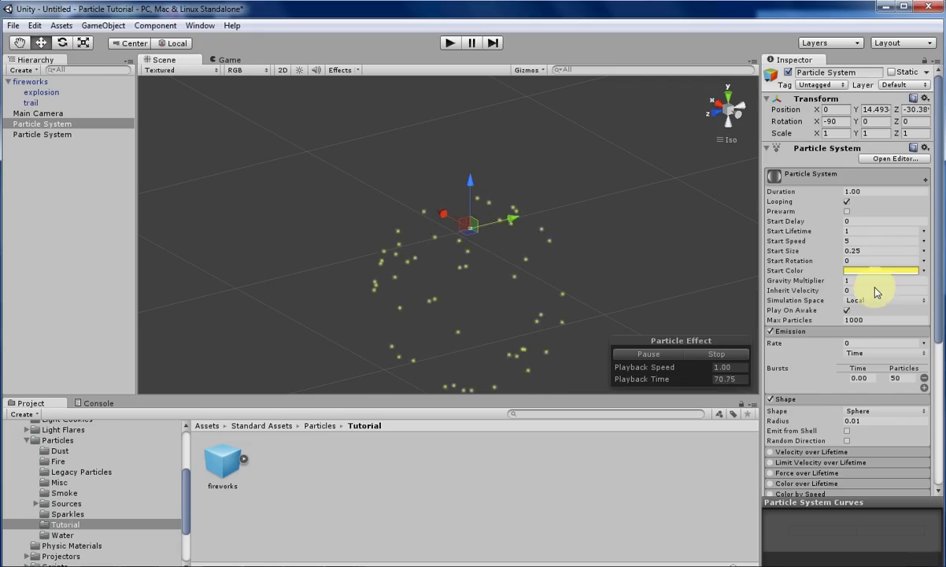
{"action": "scroll", "coordinate": [825, 323], "scroll_direction": "down", "scroll_amount": 5}
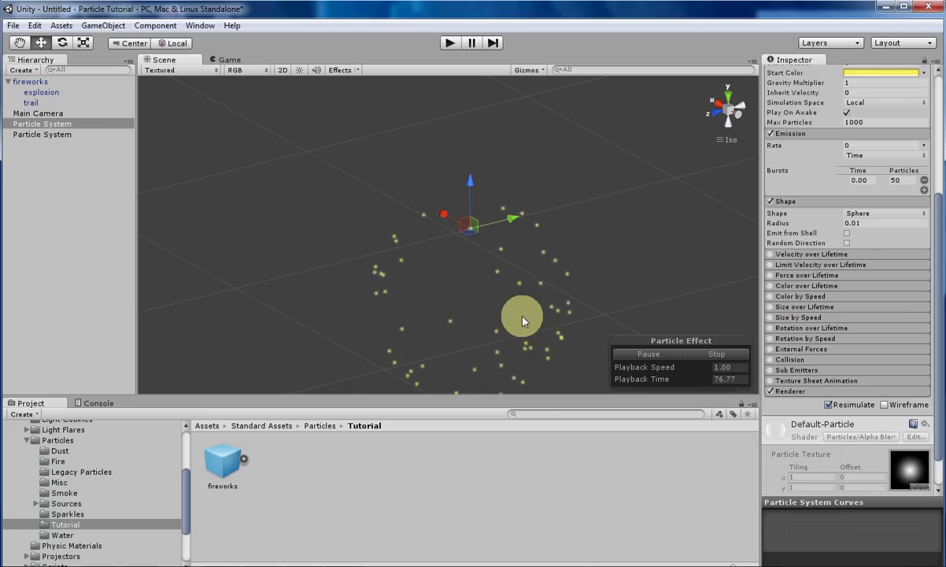
{"action": "middle_click_drag", "start_coordinate": [442, 291], "coordinate": [441, 263]}
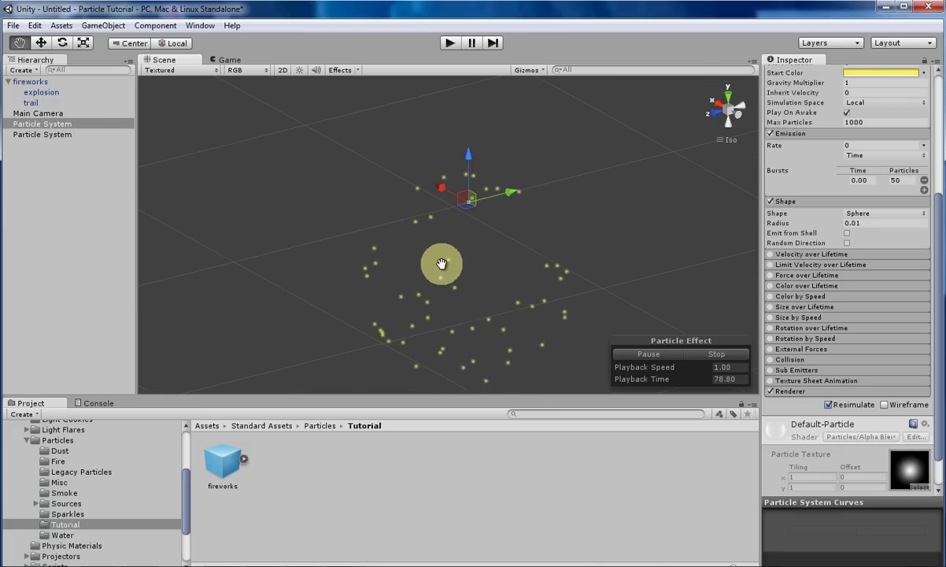
{"action": "scroll", "coordinate": [859, 286], "scroll_direction": "up", "scroll_amount": 5}
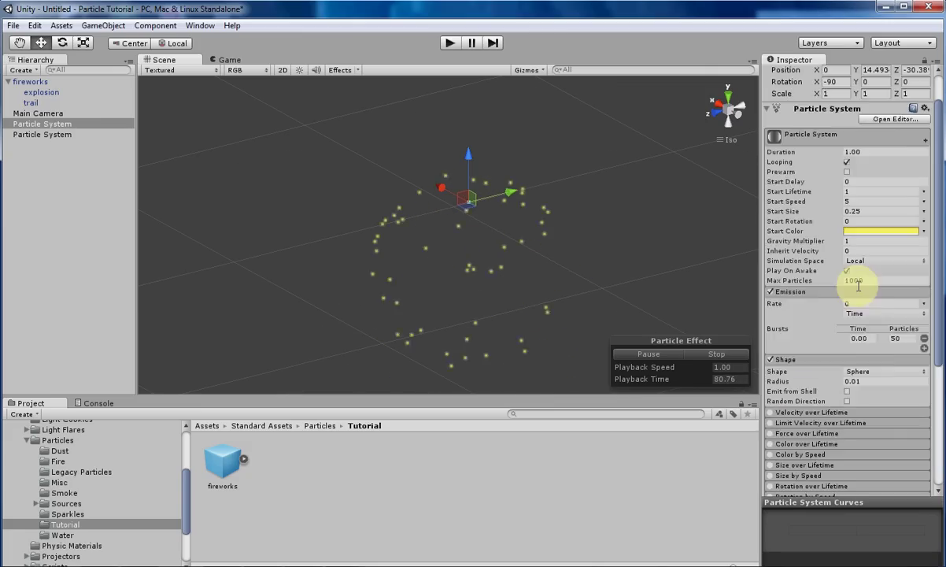